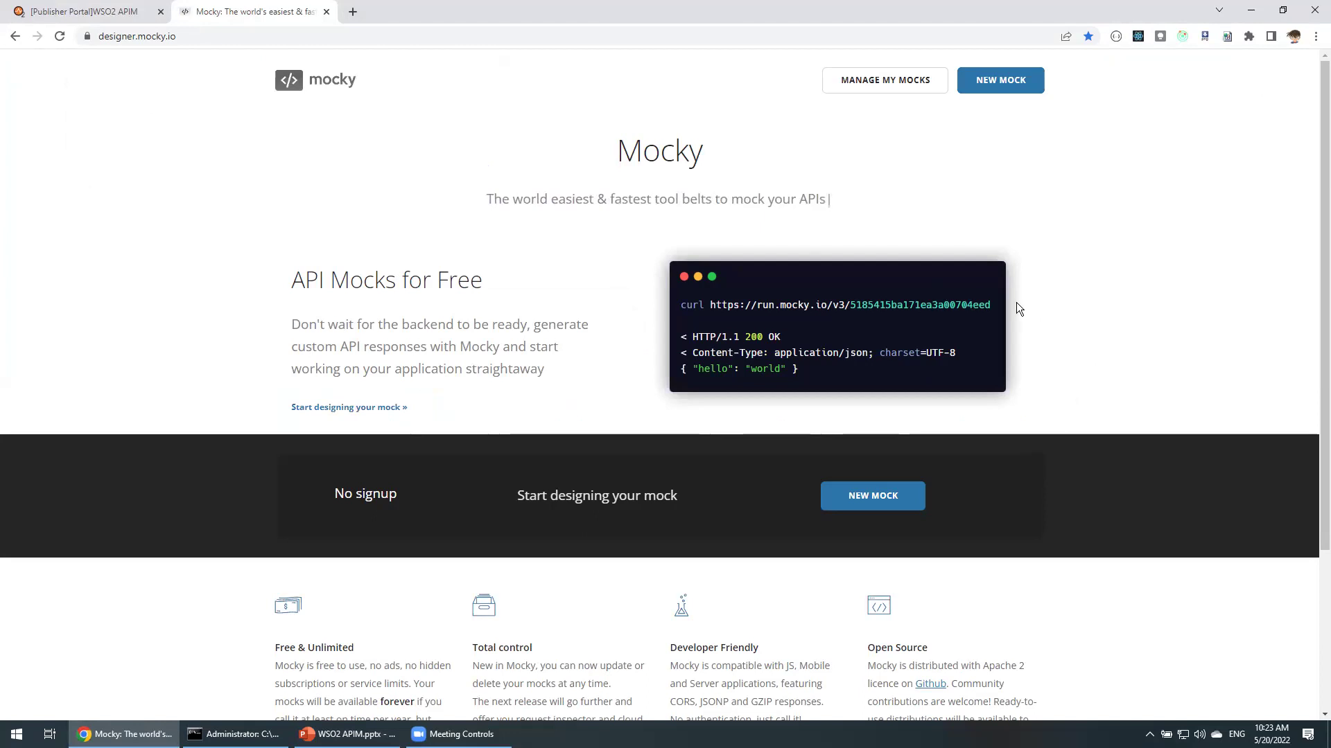
Step: Open the existing Hello World mock from Mocky's list of managed mocks and copy its URL
{"action": "scroll", "coordinate": [1016, 303], "scroll_direction": "down", "scroll_amount": 2}
{"action": "scroll", "coordinate": [1016, 306], "scroll_direction": "up", "scroll_amount": 2}
{"action": "left_click", "coordinate": [880, 94]}
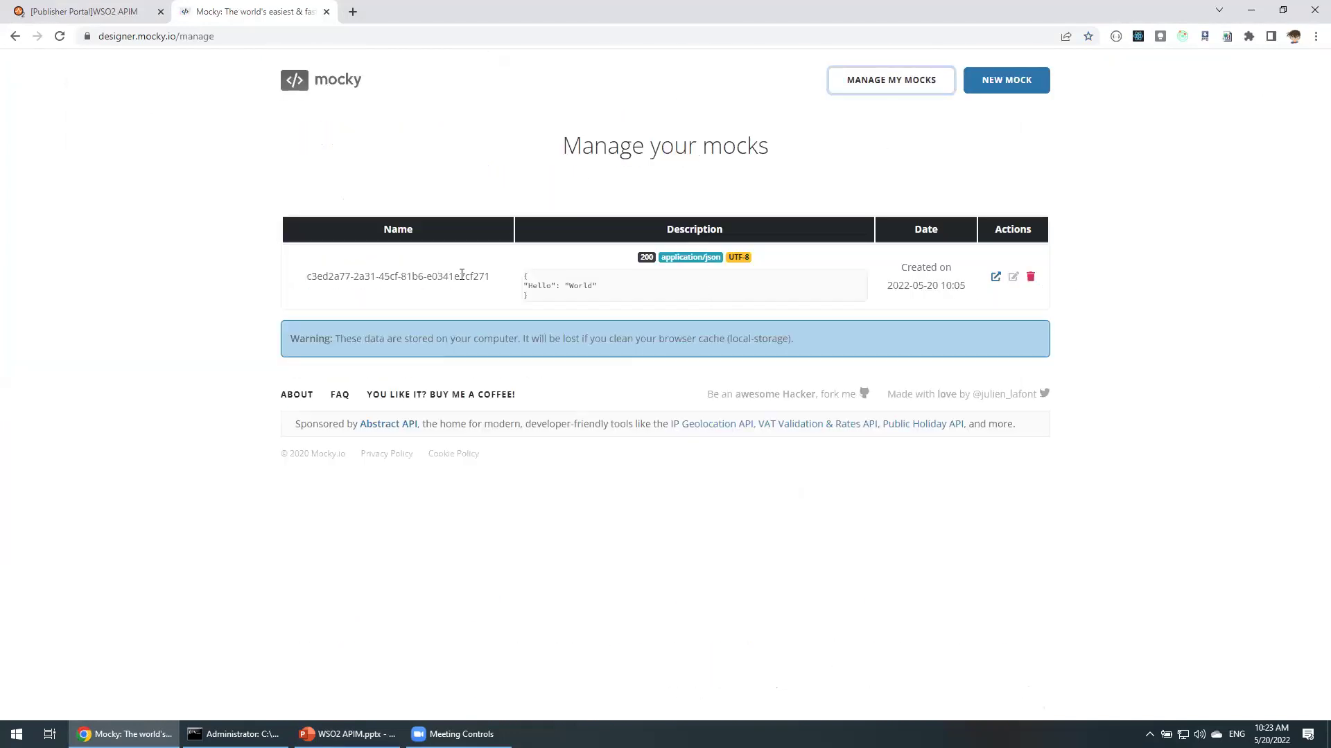
{"action": "left_click", "coordinate": [996, 277]}
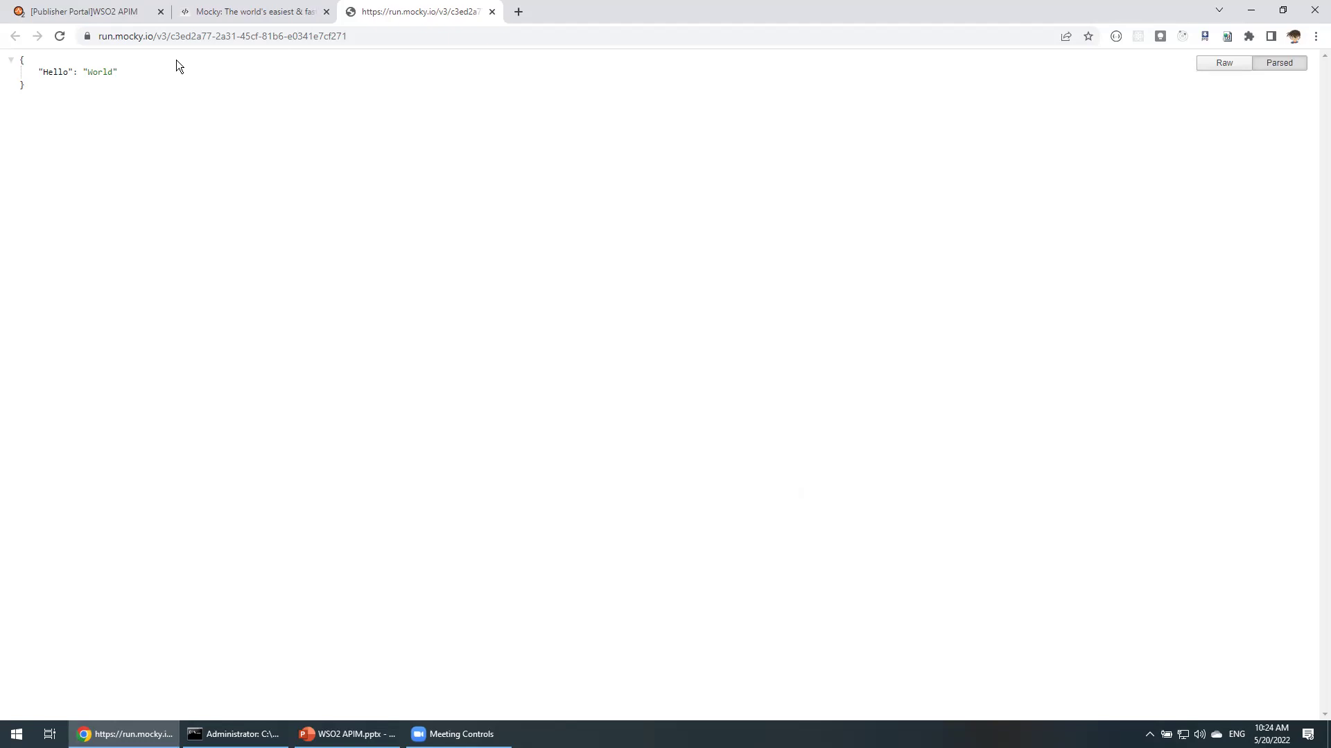
{"action": "left_click", "coordinate": [243, 36]}
{"action": "key", "text": "ctrl+c"}
Step: Switch to the WSO2 API Manager Publisher portal, start a REST API from scratch and name it HelloWorld
{"action": "left_click", "coordinate": [125, 12]}
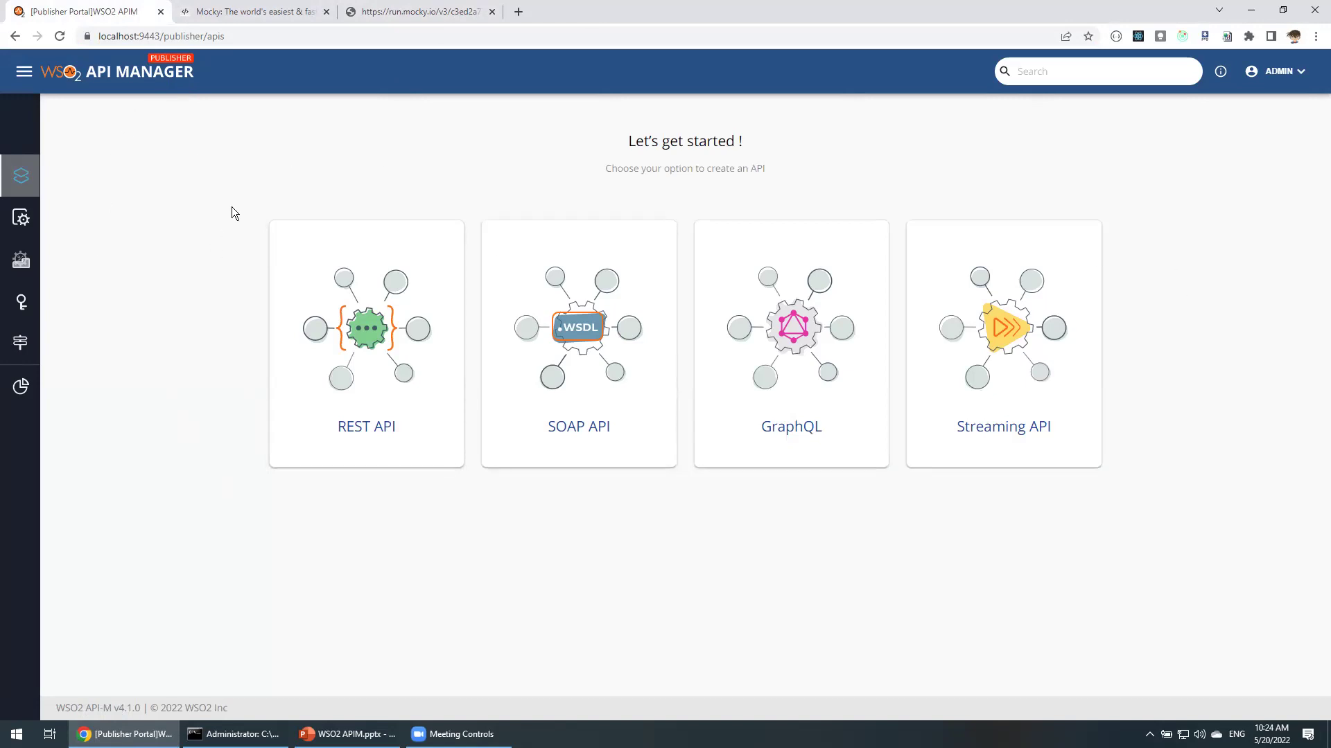
{"action": "left_click", "coordinate": [386, 367]}
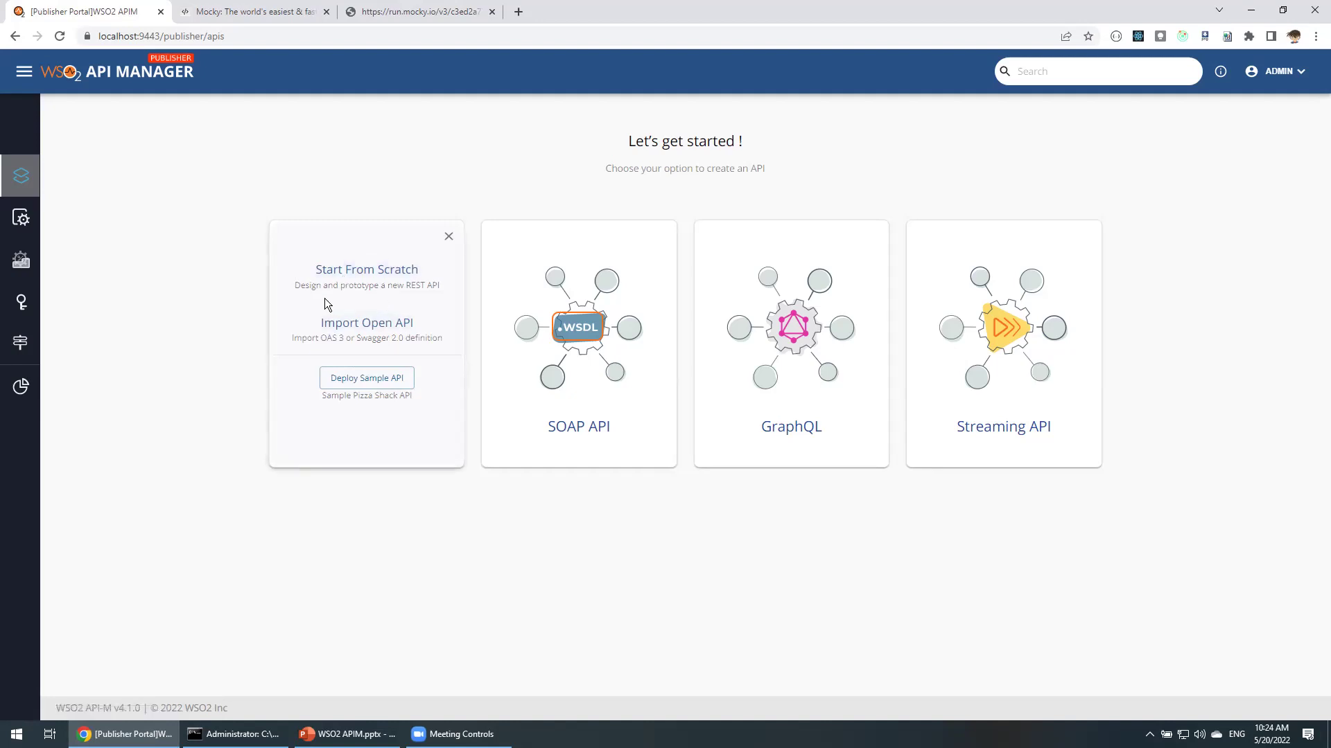
{"action": "left_click", "coordinate": [395, 271]}
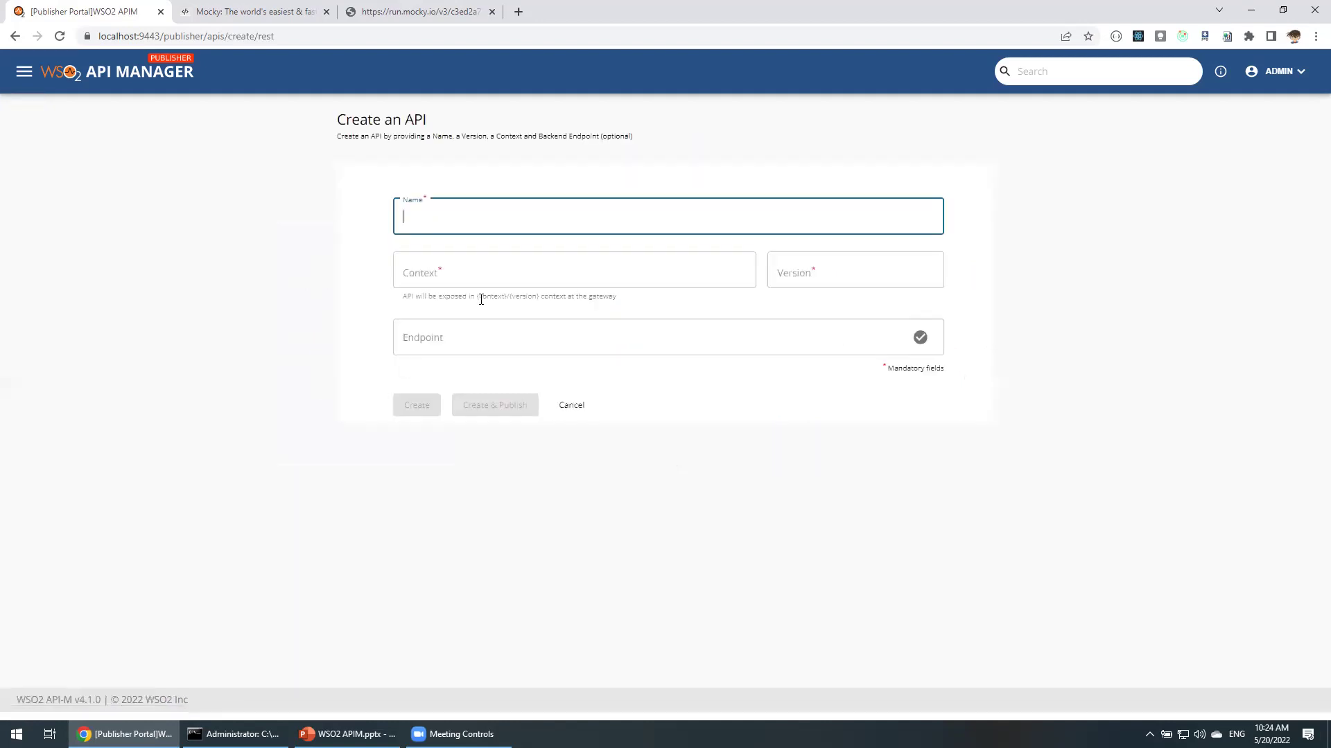
{"action": "type", "text": "HelloWQrold"}
{"action": "key", "text": "Left"}
{"action": "key", "text": "Left"}
{"action": "key", "text": "Left"}
{"action": "key", "text": "BackSpace"}
{"action": "type", "text": "o"}
{"action": "key", "text": "Right"}
{"action": "key", "text": "Delete"}
Step: Set the API's context to /hello and its version to 1
{"action": "key", "text": "Tab"}
{"action": "type", "text": "/heel"}
{"action": "key", "text": "BackSpace"}
{"action": "key", "text": "BackSpace"}
{"action": "type", "text": "llo"}
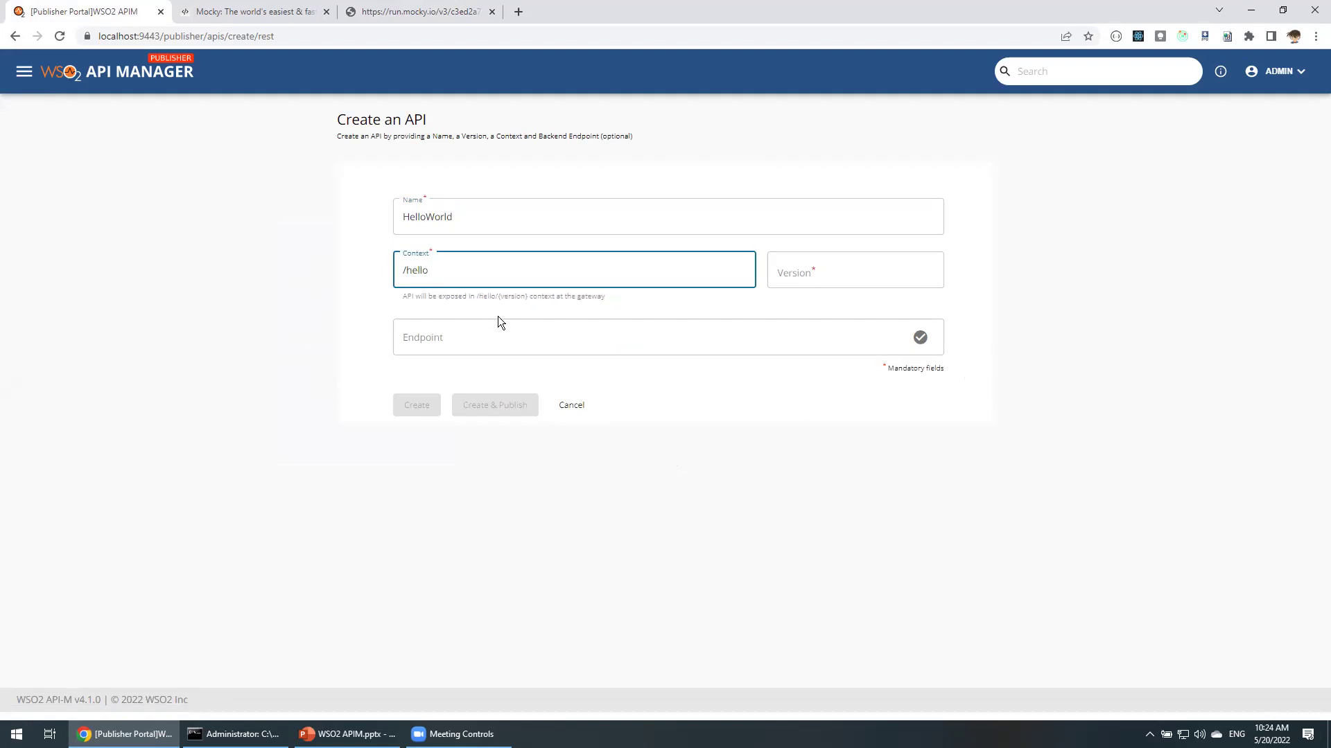
{"action": "left_click_drag", "start_coordinate": [445, 268], "coordinate": [344, 274]}
{"action": "left_click", "coordinate": [356, 277]}
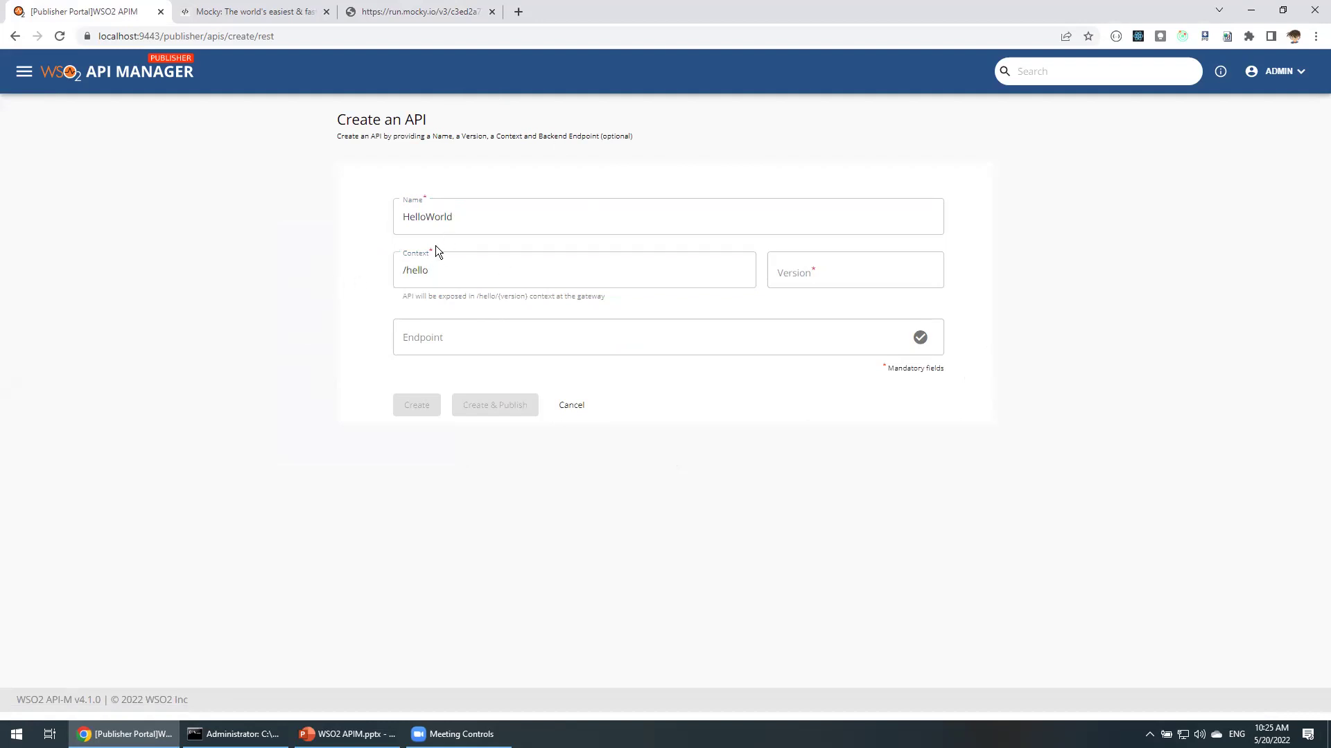
{"action": "left_click", "coordinate": [855, 278]}
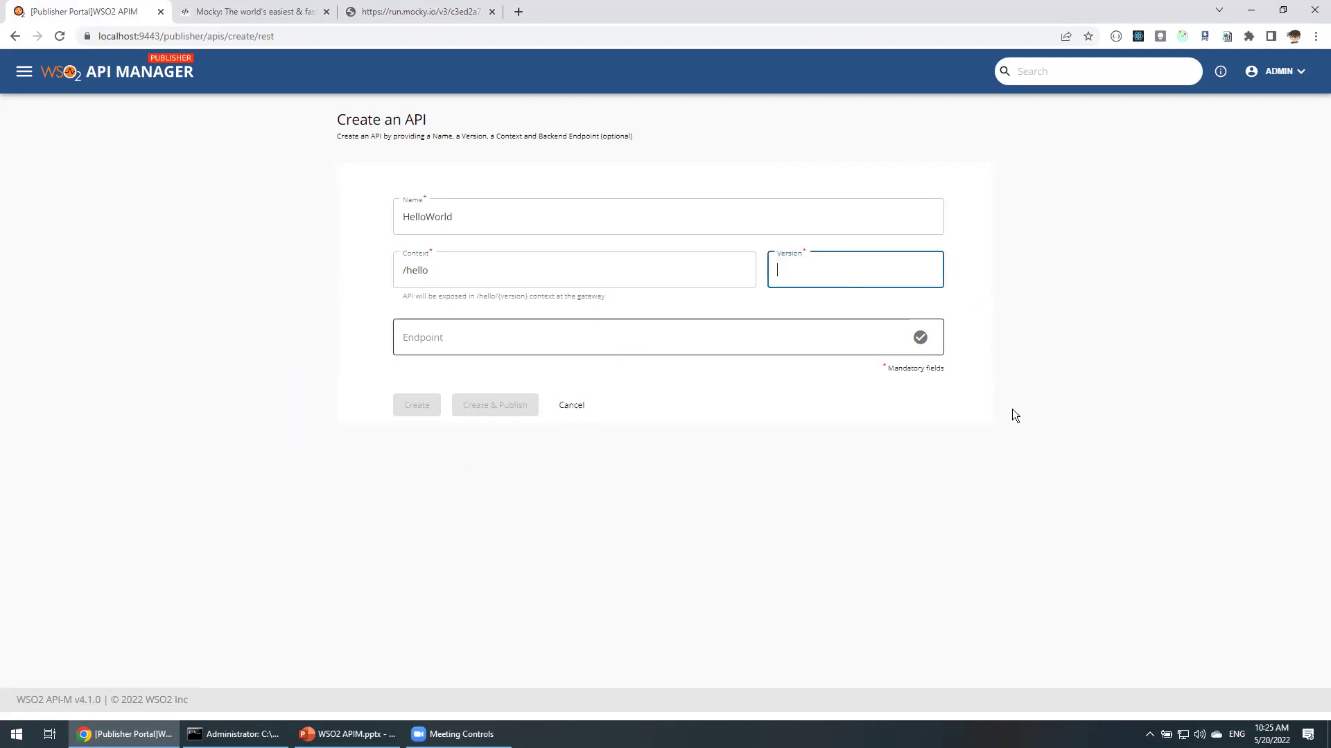
{"action": "type", "text": "1"}
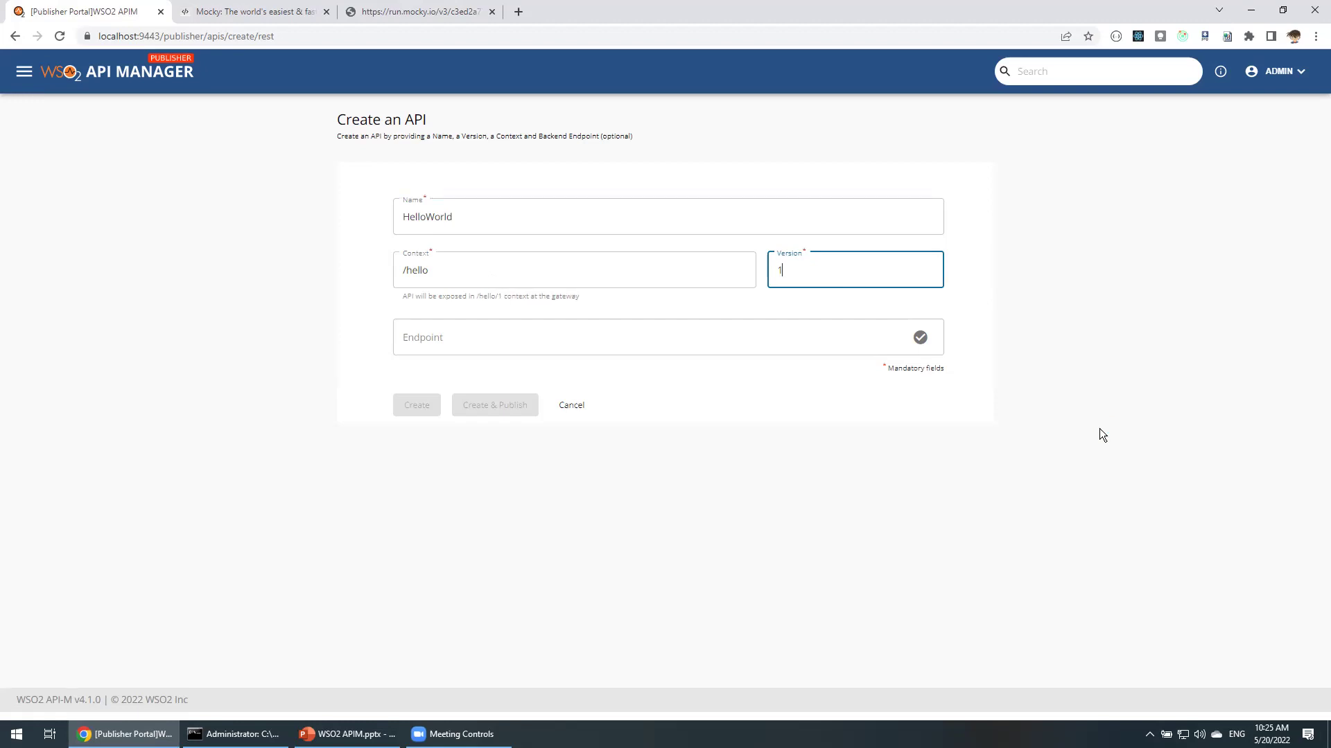
{"action": "left_click", "coordinate": [510, 297]}
{"action": "left_click_drag", "start_coordinate": [476, 296], "coordinate": [502, 298]}
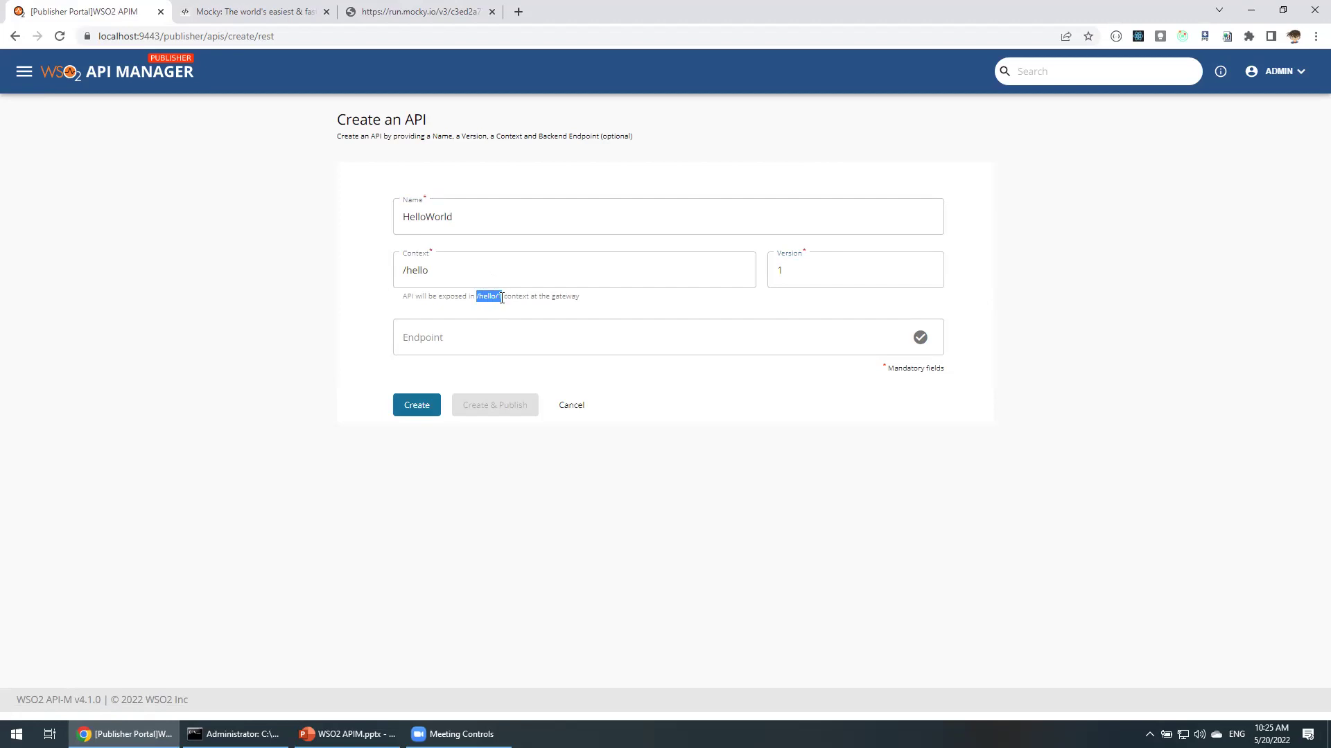
Step: Paste the copied mock URL as the API's endpoint and check the endpoint's status
{"action": "left_click", "coordinate": [523, 325]}
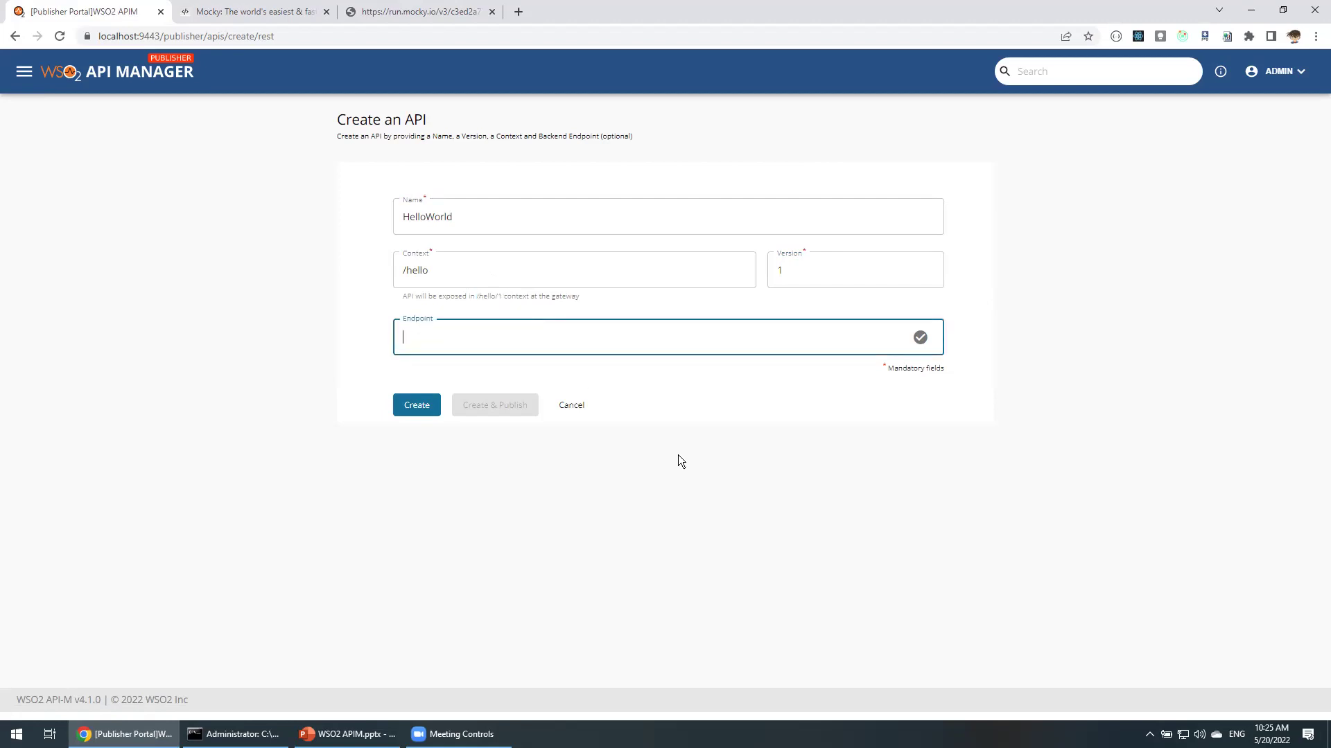
{"action": "key", "text": "ctrl+v"}
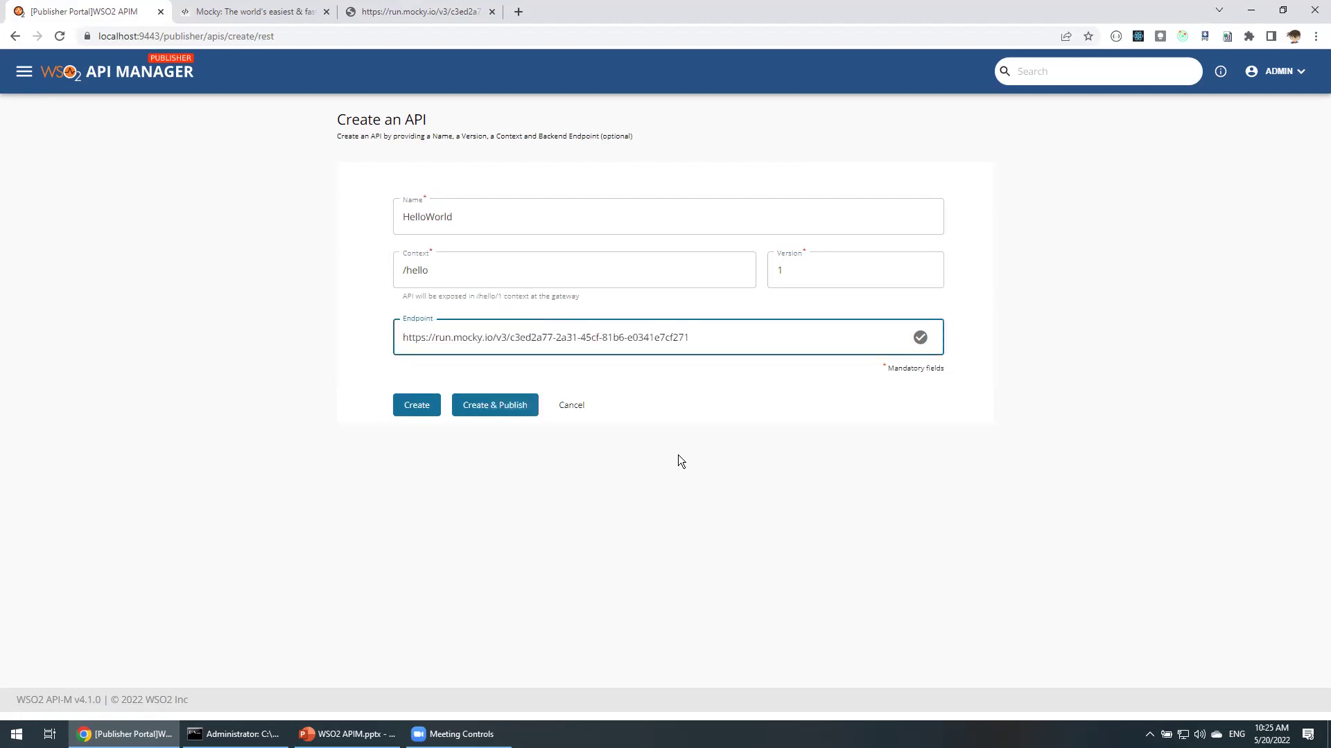
{"action": "left_click", "coordinate": [378, 12]}
{"action": "left_click", "coordinate": [89, 12]}
{"action": "left_click", "coordinate": [922, 340]}
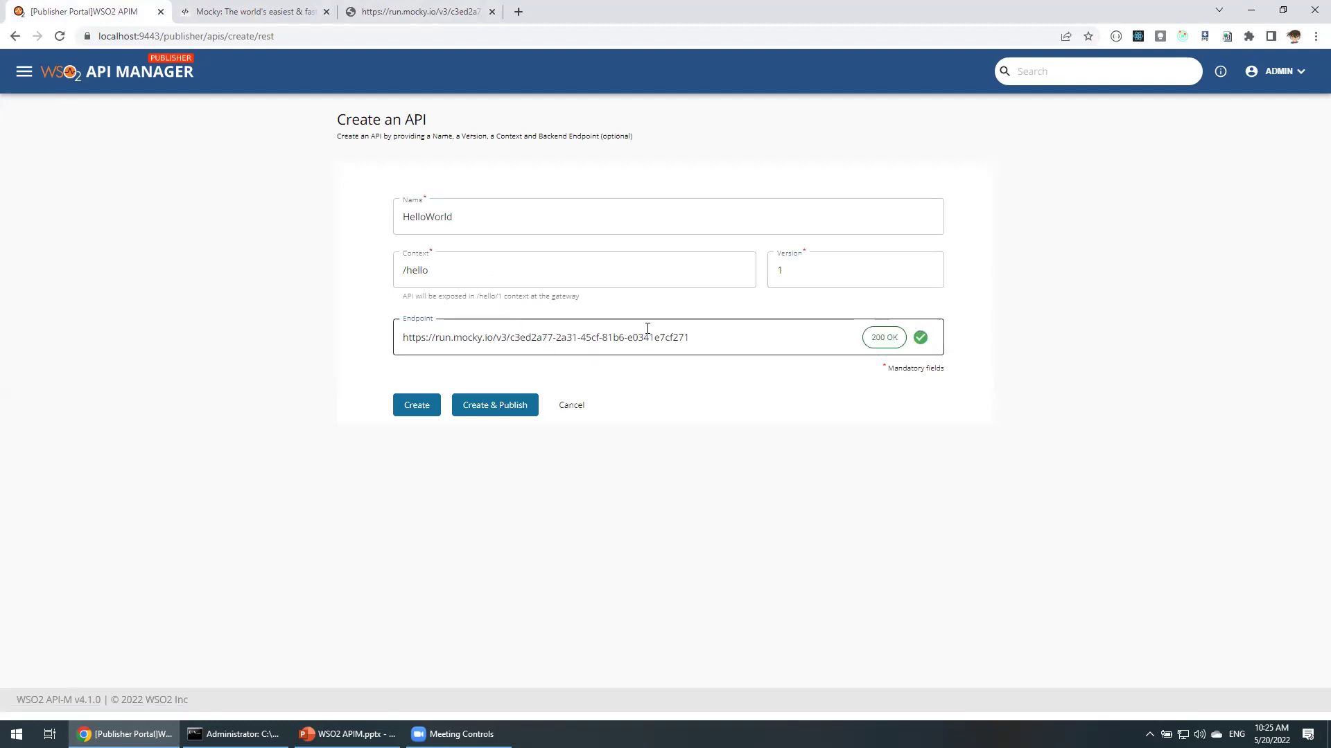
Step: Create and publish the HelloWorld API
{"action": "left_click", "coordinate": [517, 340]}
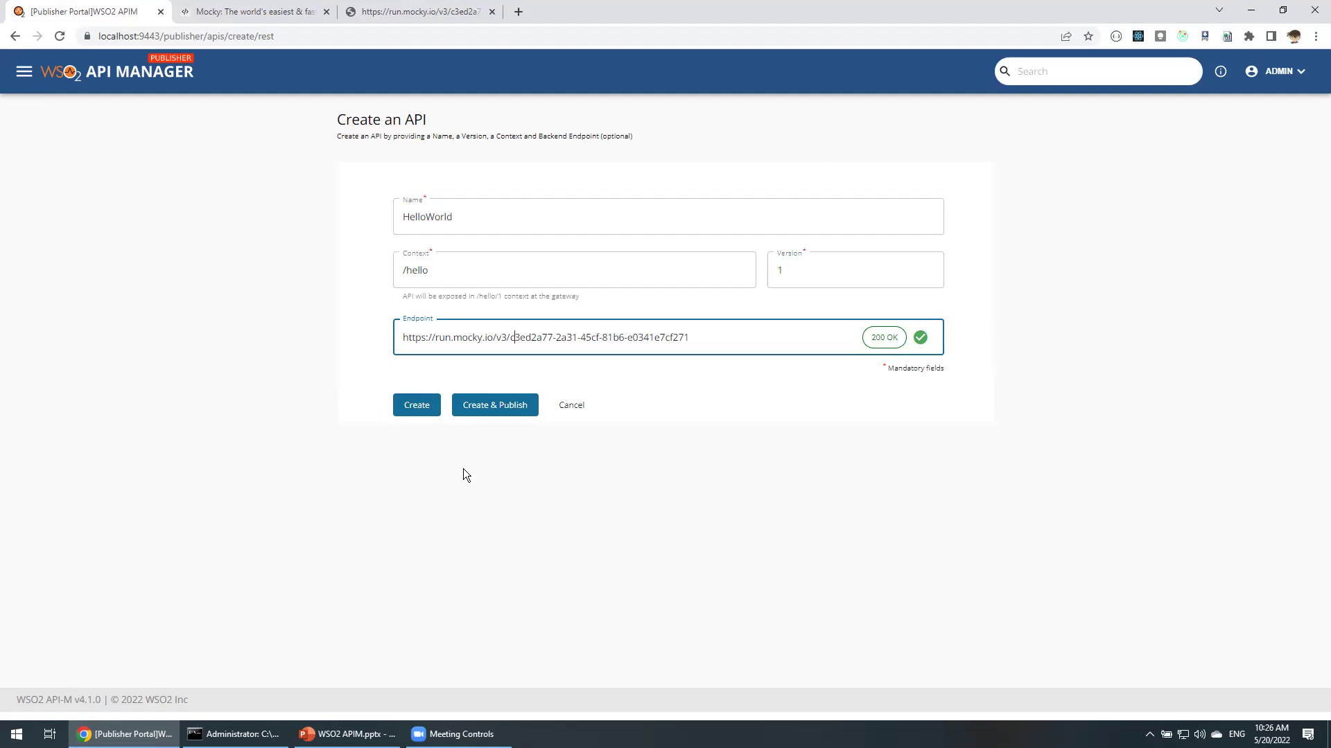
{"action": "left_click", "coordinate": [497, 407]}
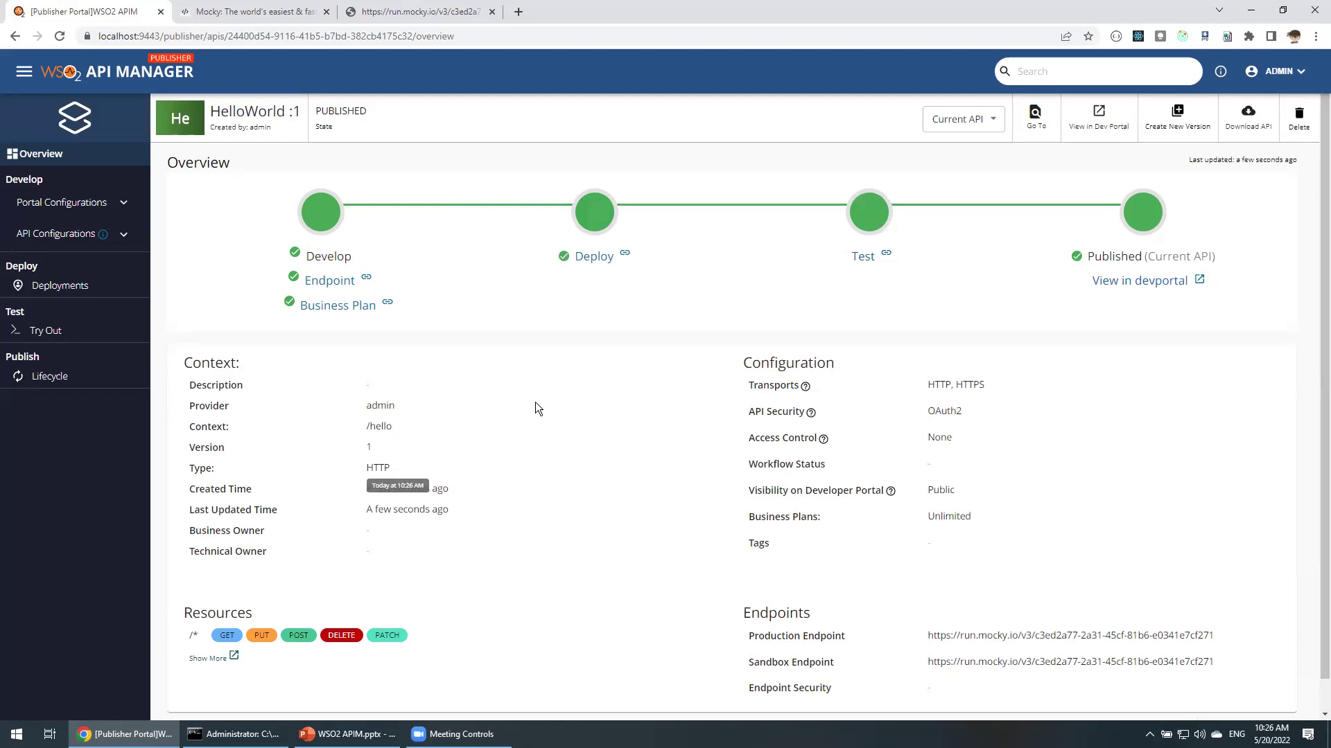
Step: Examine the published API's overview details and its portal and API configuration options
{"action": "double_click", "coordinate": [235, 386]}
{"action": "left_click", "coordinate": [414, 400]}
{"action": "left_click", "coordinate": [1273, 72]}
{"action": "left_click", "coordinate": [451, 481]}
{"action": "left_click_drag", "start_coordinate": [367, 427], "coordinate": [416, 431]}
{"action": "left_click", "coordinate": [273, 448]}
{"action": "scroll", "coordinate": [570, 526], "scroll_direction": "down", "scroll_amount": 1}
{"action": "scroll", "coordinate": [555, 530], "scroll_direction": "up", "scroll_amount": 1}
{"action": "left_click", "coordinate": [124, 202]}
{"action": "left_click", "coordinate": [123, 212]}
{"action": "left_click", "coordinate": [125, 233]}
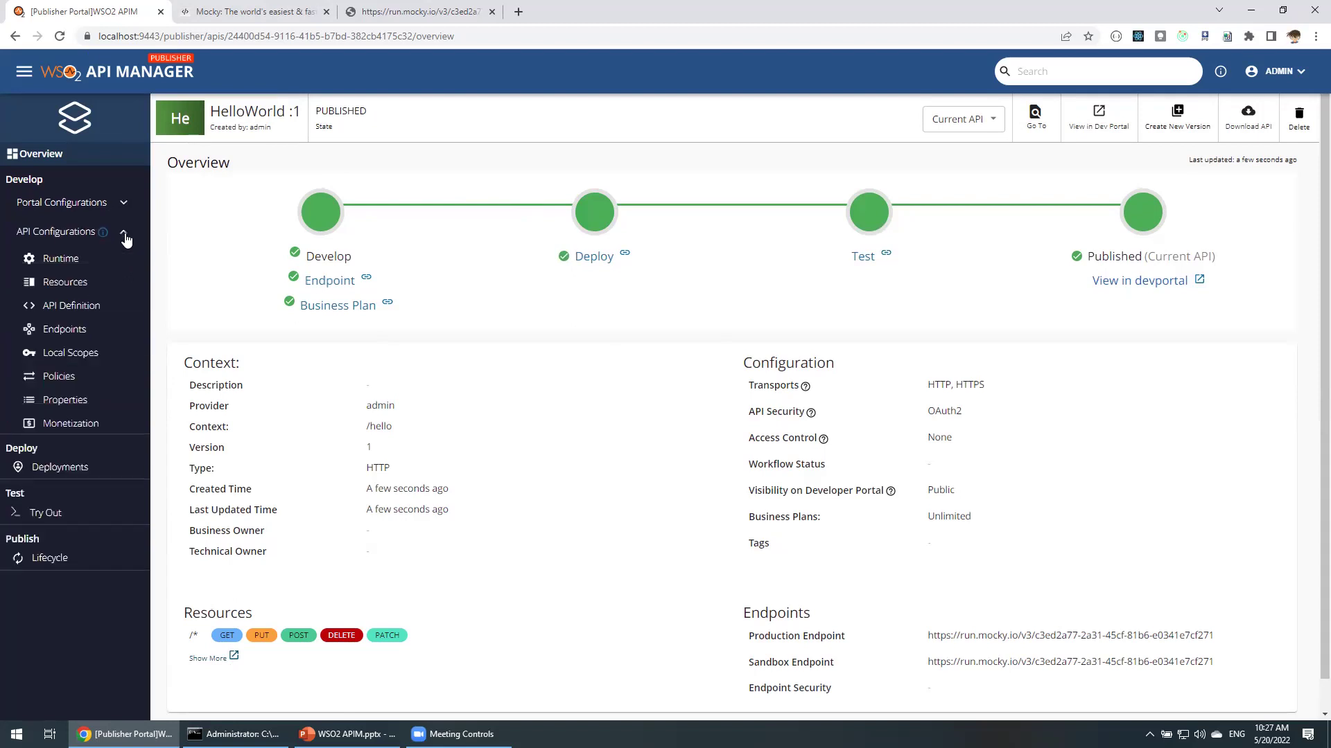
{"action": "left_click", "coordinate": [125, 235]}
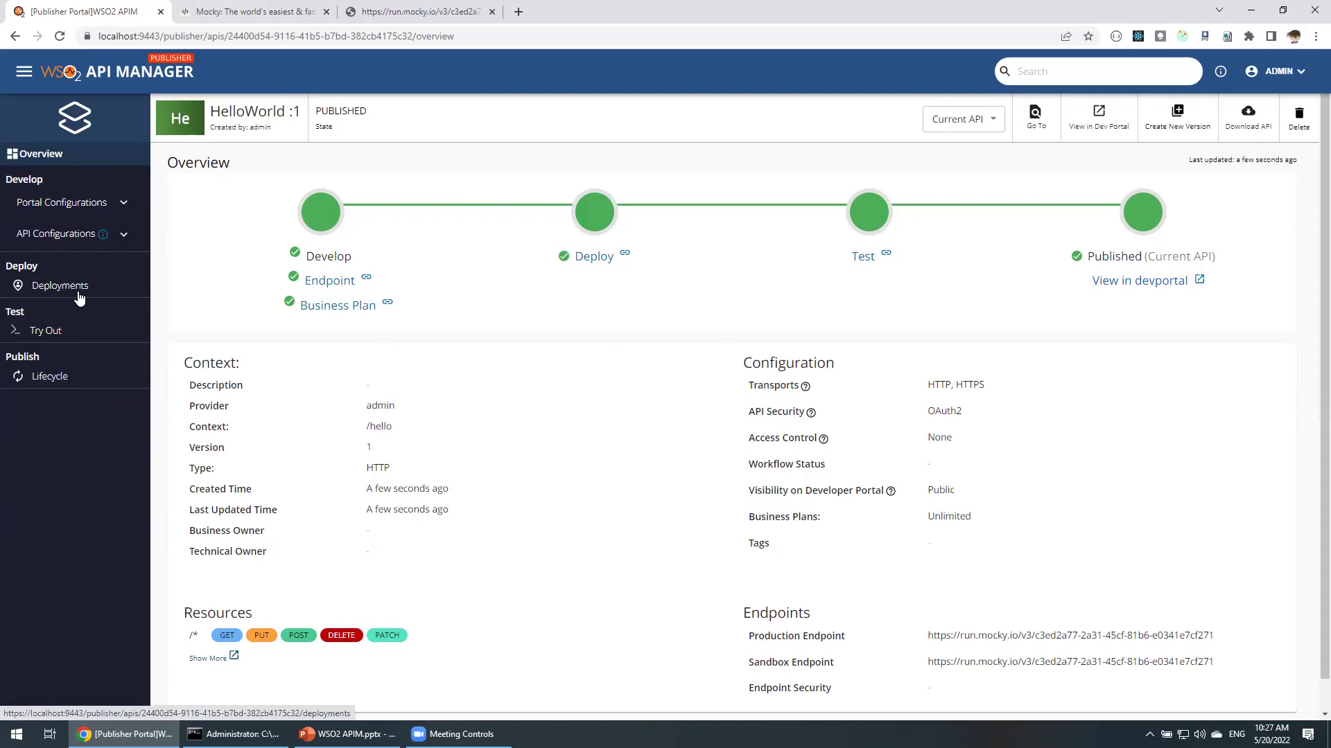
Step: Return to the API list and view the available options for creating an API
{"action": "left_click", "coordinate": [153, 84]}
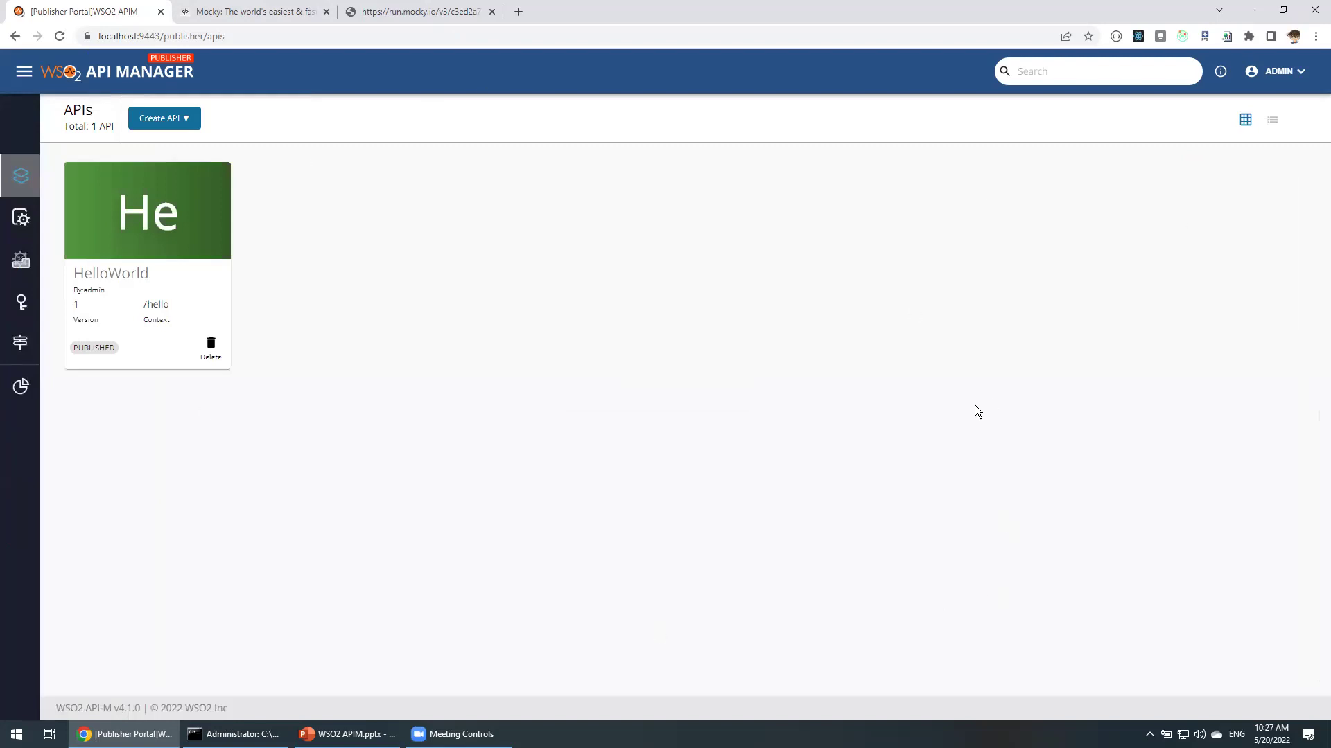
{"action": "left_click", "coordinate": [194, 126]}
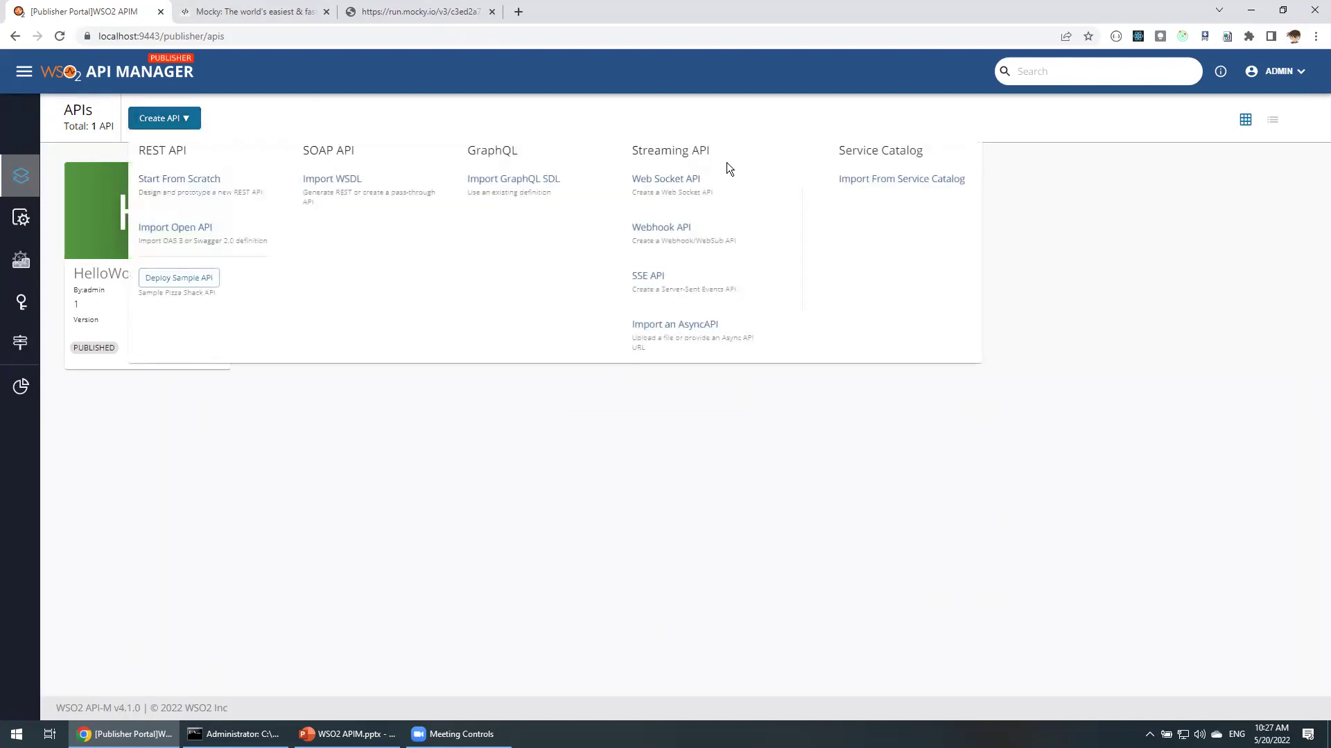
{"action": "left_click", "coordinate": [601, 551]}
Step: Open the HelloWorld API's Try Out console and inspect its internal API key
{"action": "left_click", "coordinate": [174, 227]}
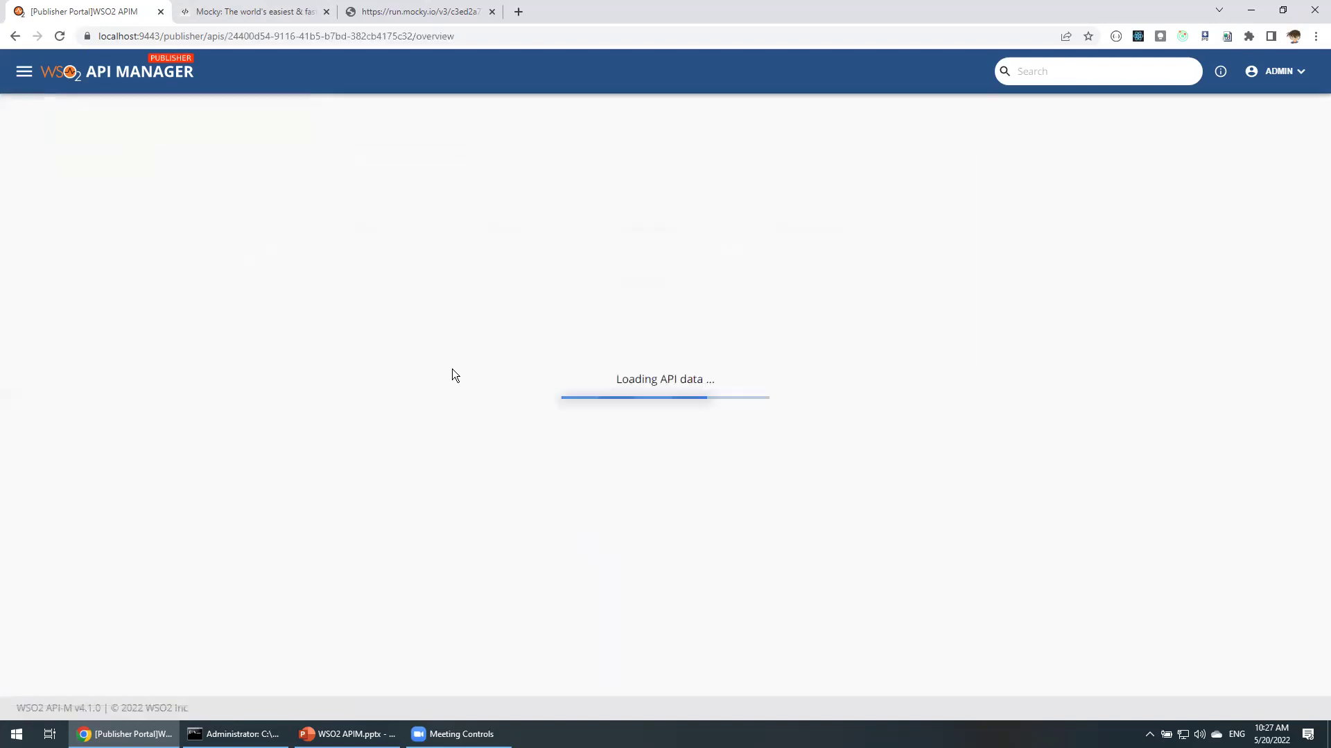
{"action": "left_click", "coordinate": [61, 333]}
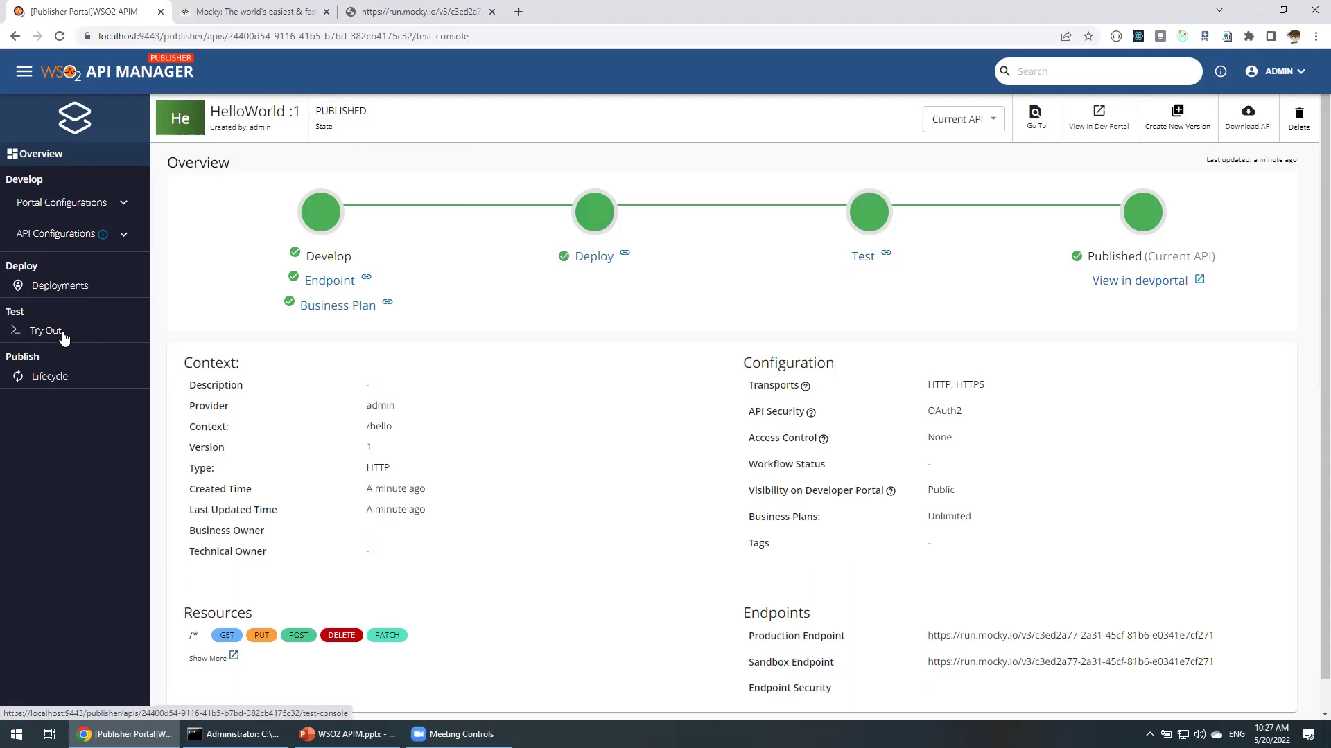
{"action": "left_click", "coordinate": [543, 243]}
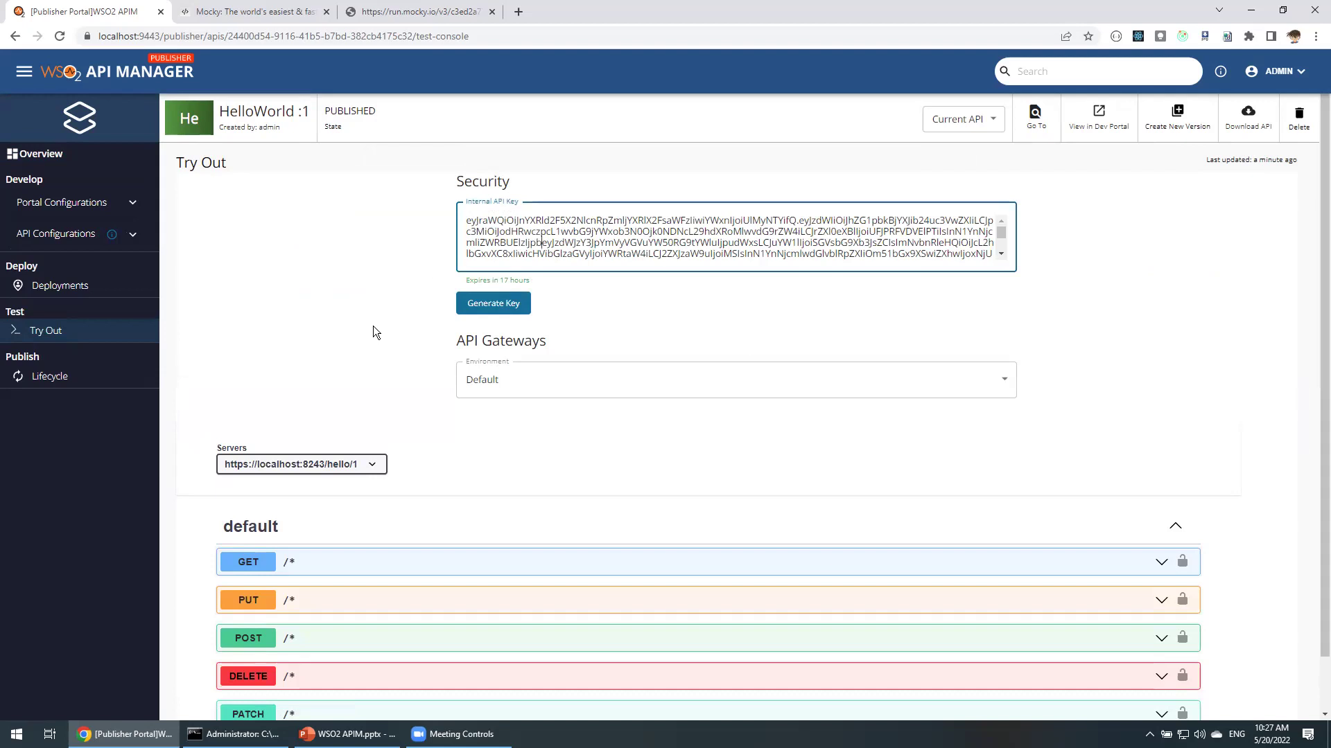
Step: Try out the GET /* operation by executing a request without parameters
{"action": "scroll", "coordinate": [373, 325], "scroll_direction": "down", "scroll_amount": 1}
{"action": "left_click", "coordinate": [374, 505]}
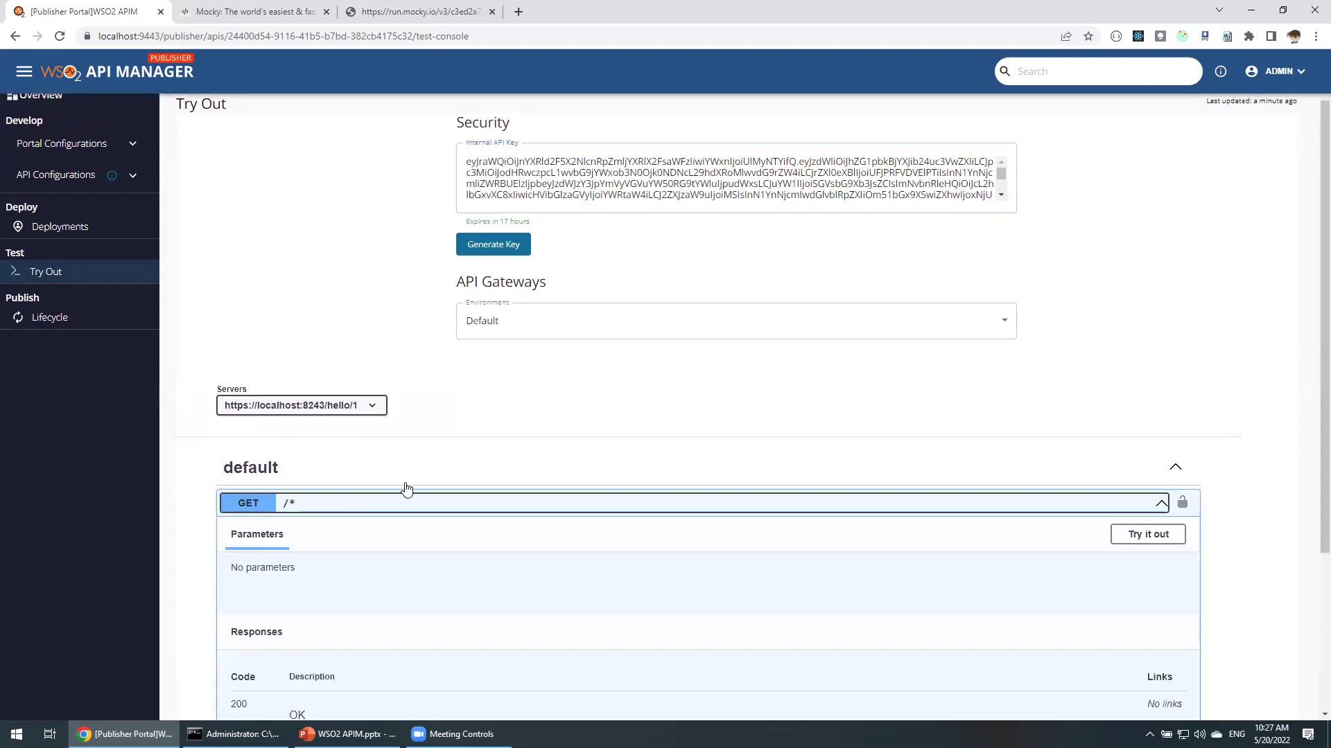
{"action": "scroll", "coordinate": [549, 392], "scroll_direction": "down", "scroll_amount": 2}
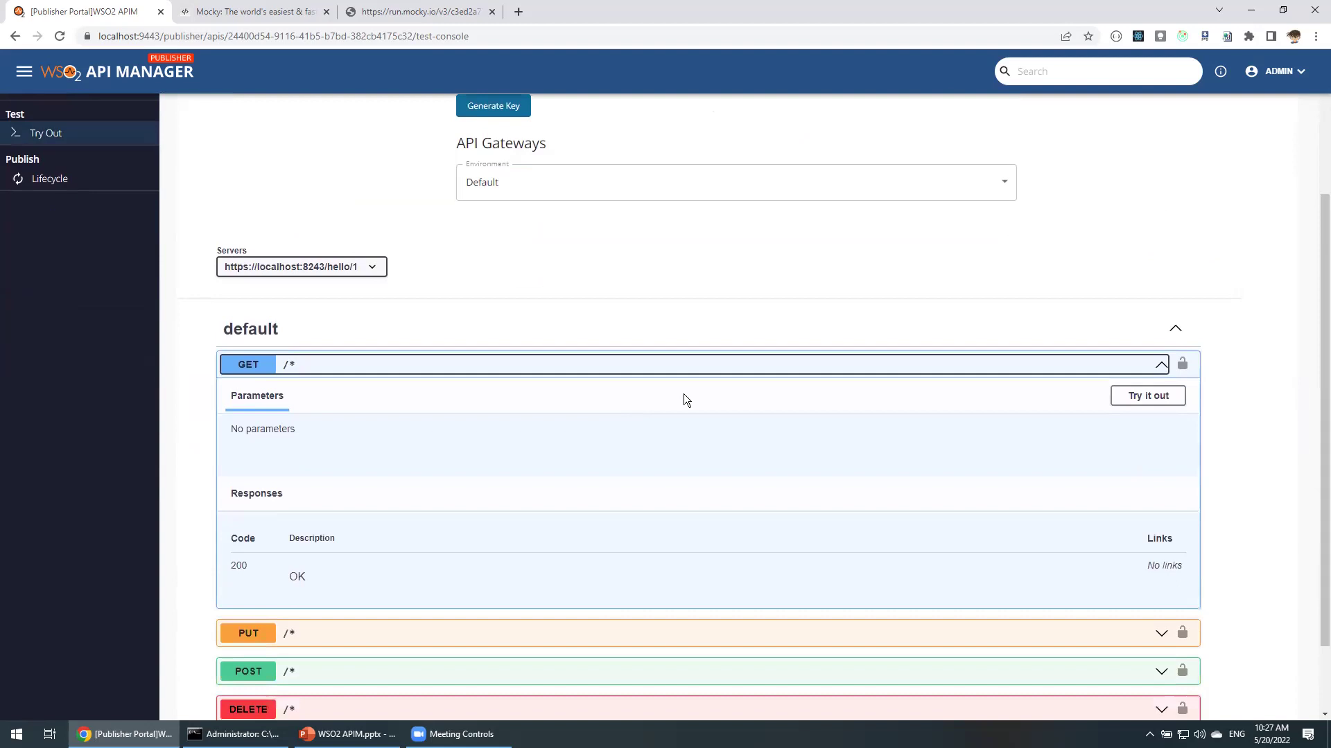
{"action": "left_click", "coordinate": [1151, 396]}
{"action": "left_click", "coordinate": [665, 477]}
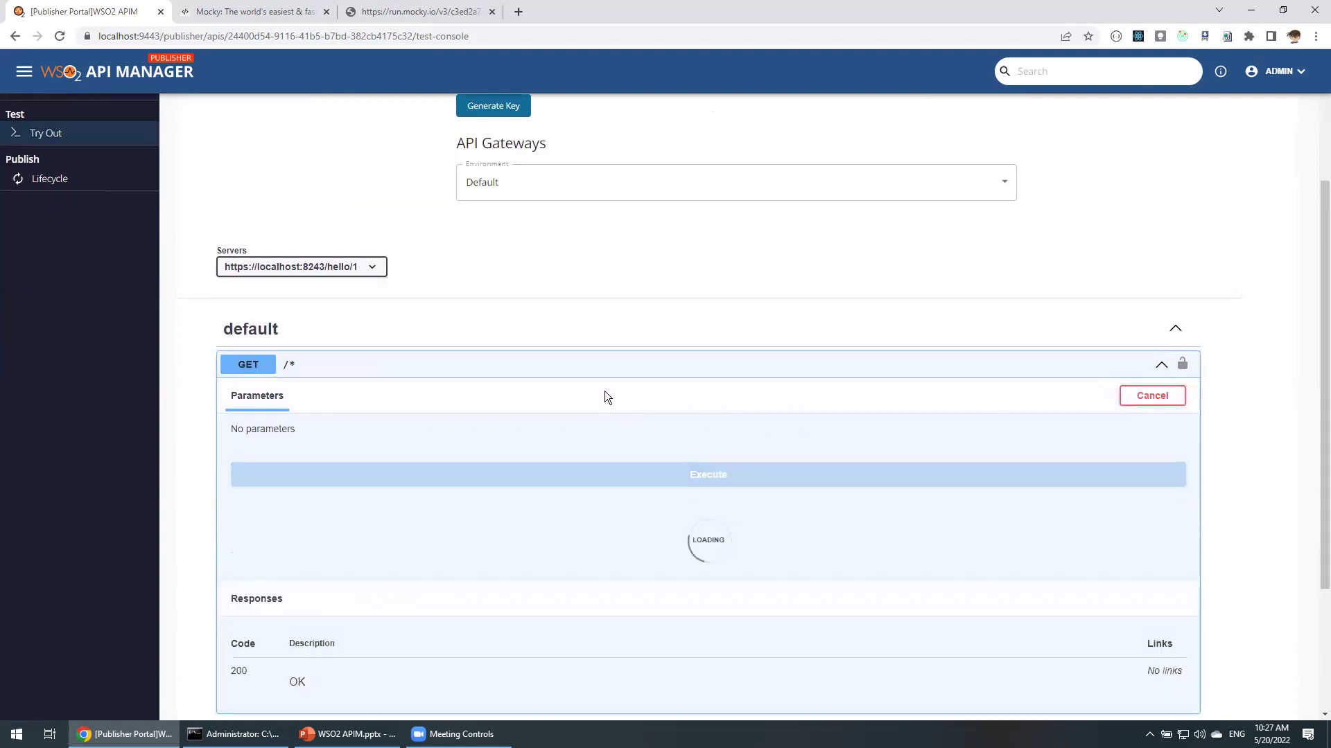
Step: Examine the GET call's request URL, response body and response headers
{"action": "scroll", "coordinate": [604, 391], "scroll_direction": "down", "scroll_amount": 4}
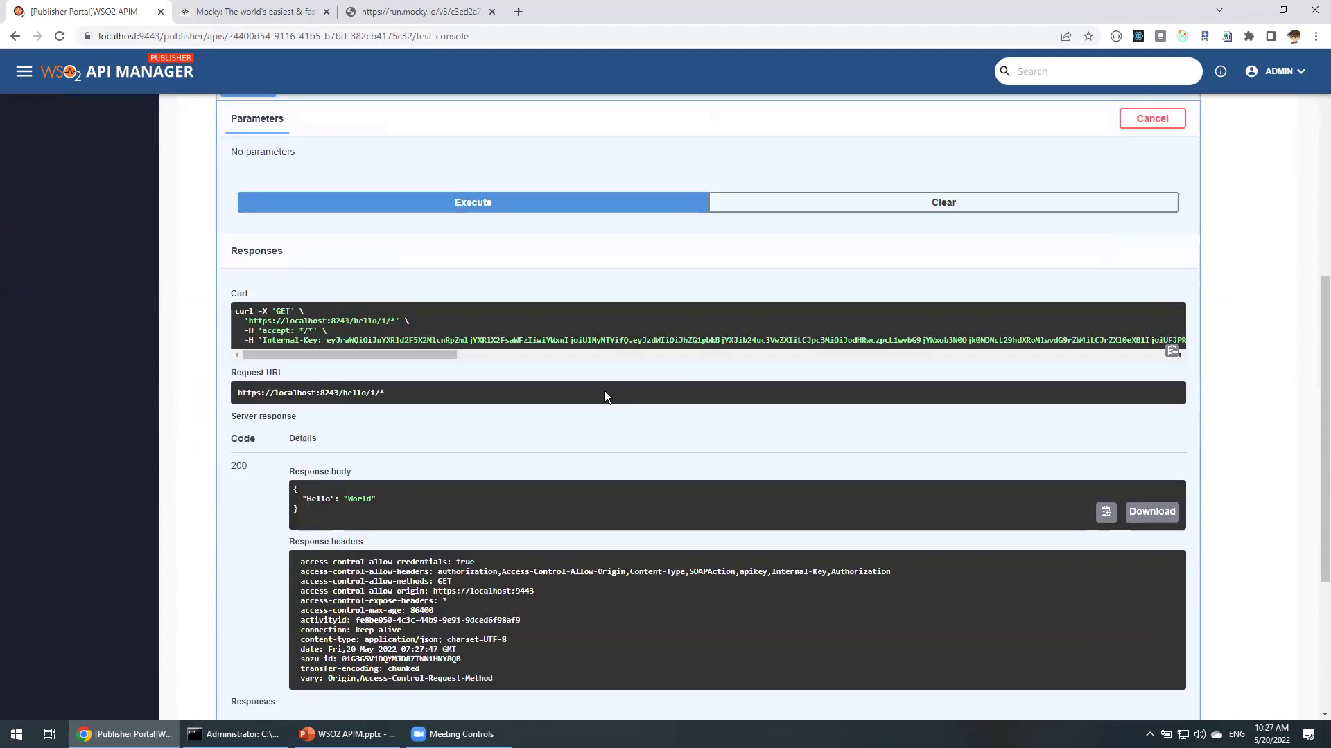
{"action": "triple_click", "coordinate": [353, 389]}
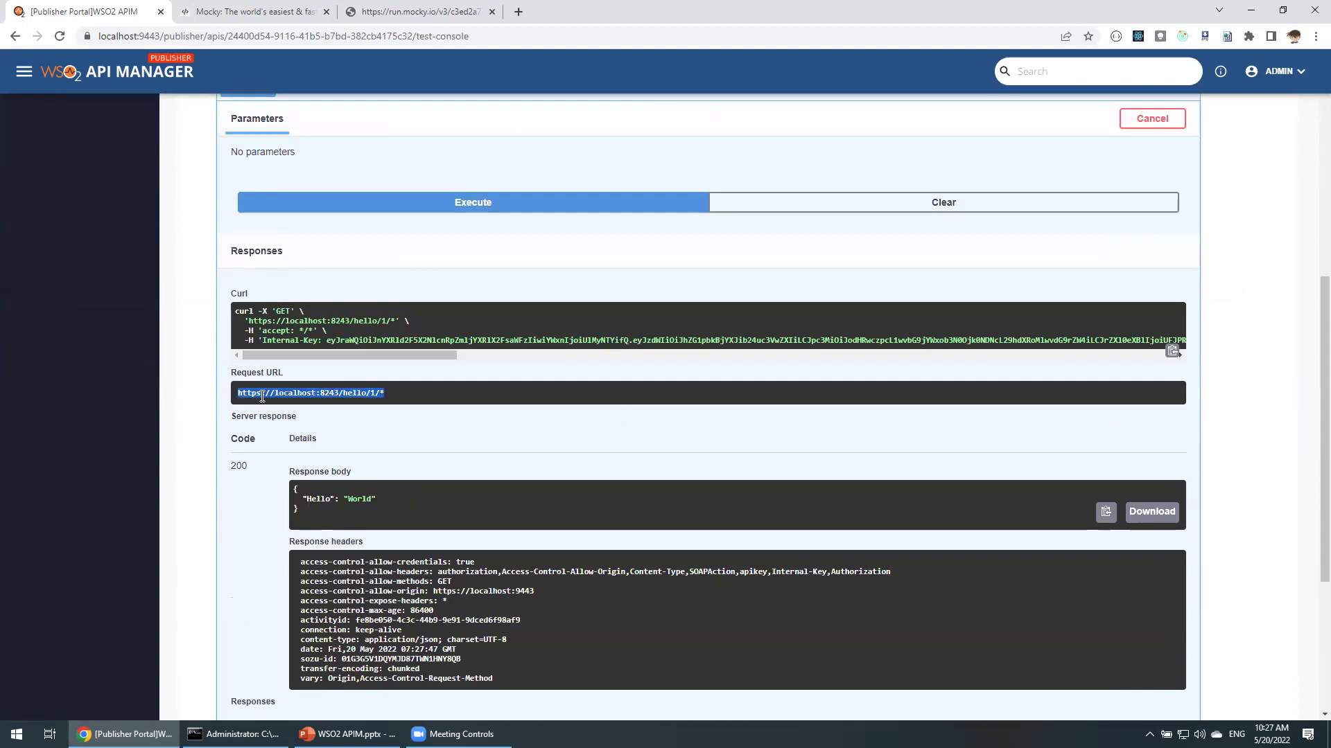
{"action": "double_click", "coordinate": [328, 393]}
{"action": "left_click", "coordinate": [379, 420]}
{"action": "triple_click", "coordinate": [305, 516]}
{"action": "scroll", "coordinate": [337, 499], "scroll_direction": "down", "scroll_amount": 2}
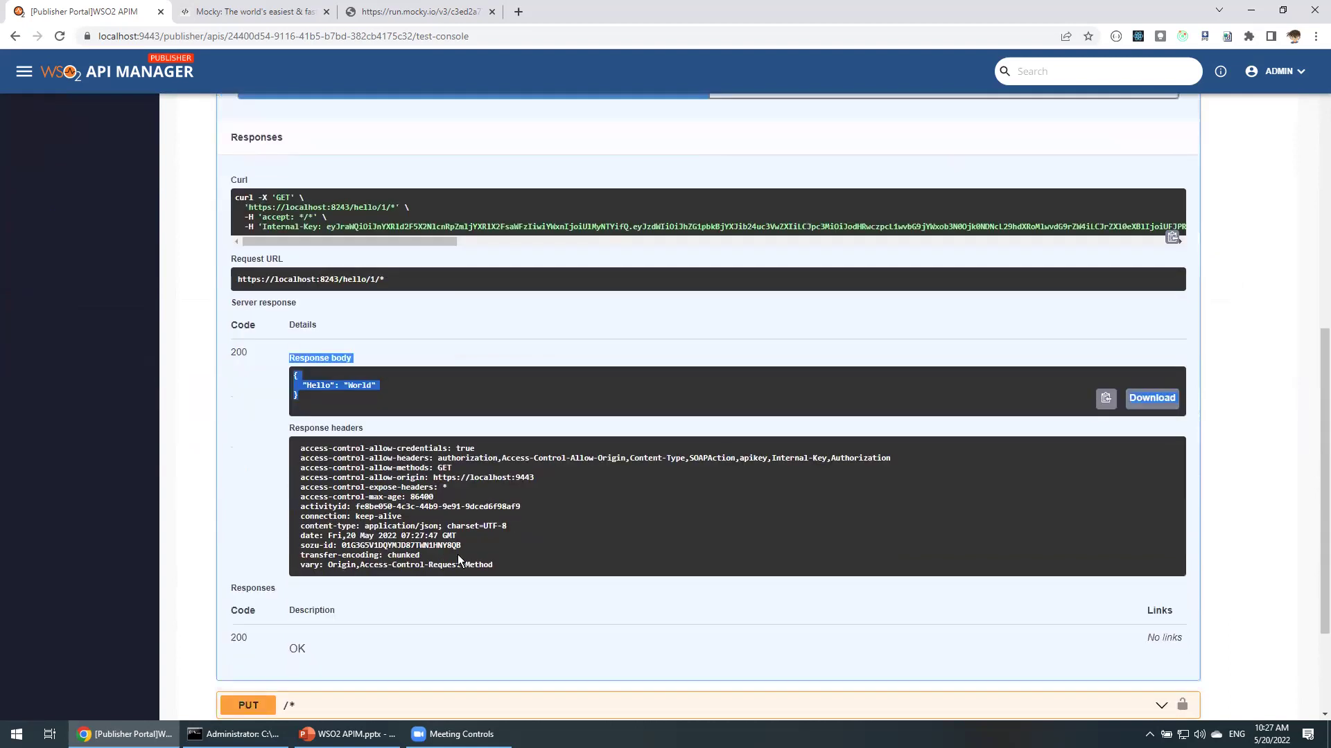
{"action": "left_click", "coordinate": [271, 444], "text": "shift"}
{"action": "left_click", "coordinate": [431, 360]}
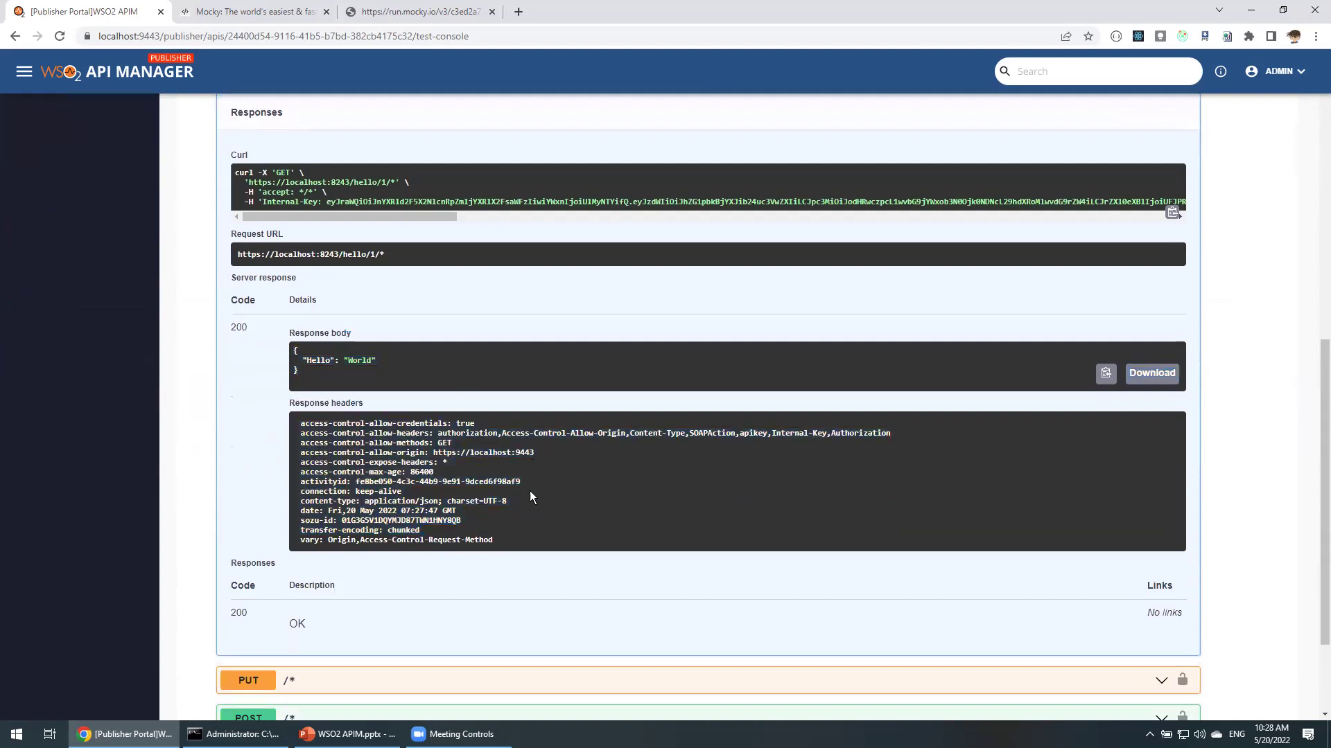
{"action": "scroll", "coordinate": [513, 514], "scroll_direction": "down", "scroll_amount": 1}
{"action": "scroll", "coordinate": [513, 514], "scroll_direction": "up", "scroll_amount": 6}
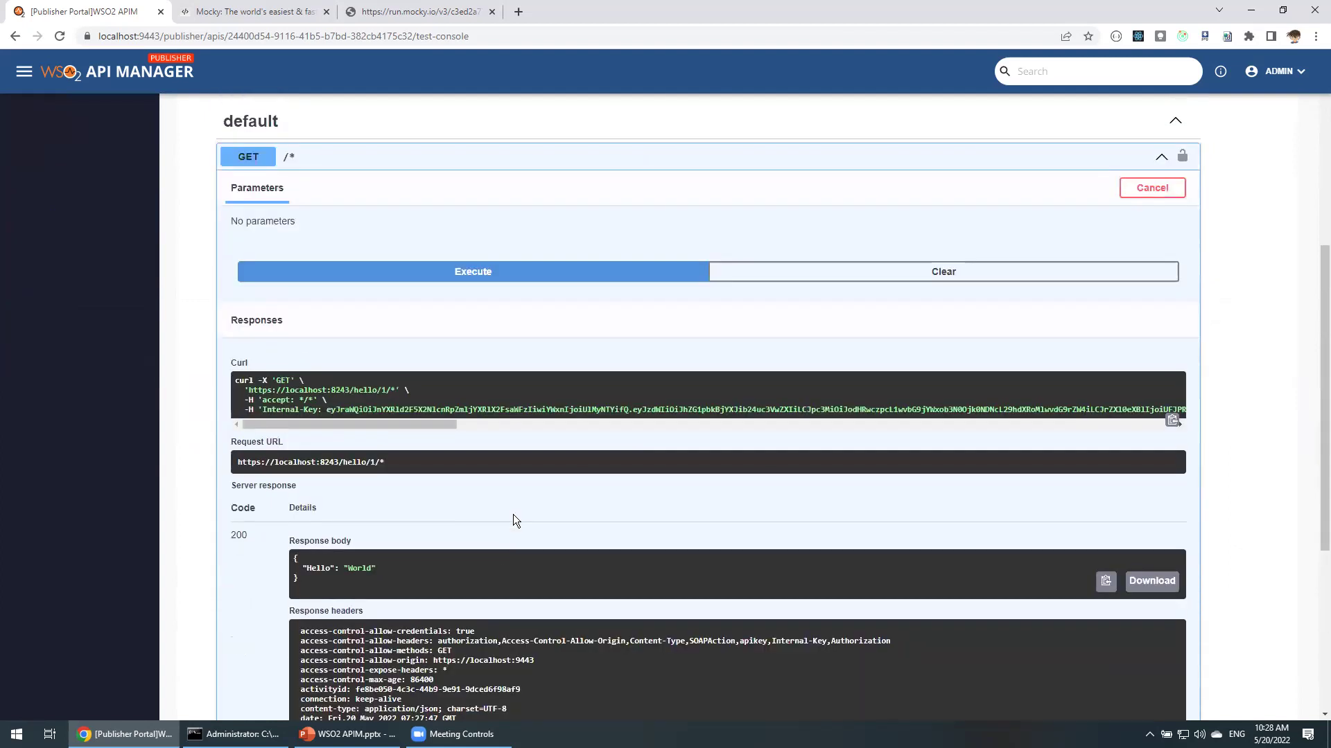
Step: Clear the GET response, cancel the try-out and collapse the GET operation
{"action": "left_click", "coordinate": [958, 416]}
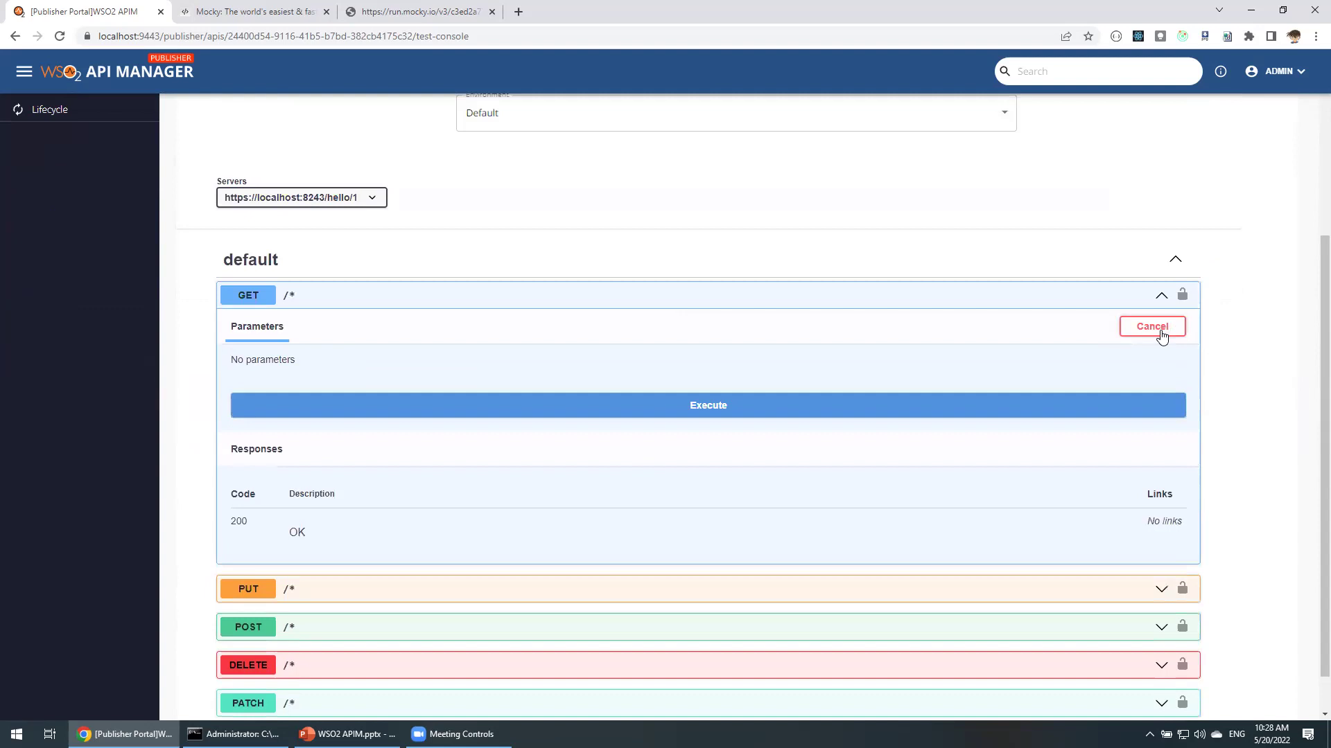
{"action": "left_click", "coordinate": [1152, 326]}
{"action": "left_click", "coordinate": [1083, 296]}
{"action": "scroll", "coordinate": [278, 253], "scroll_direction": "up", "scroll_amount": 1}
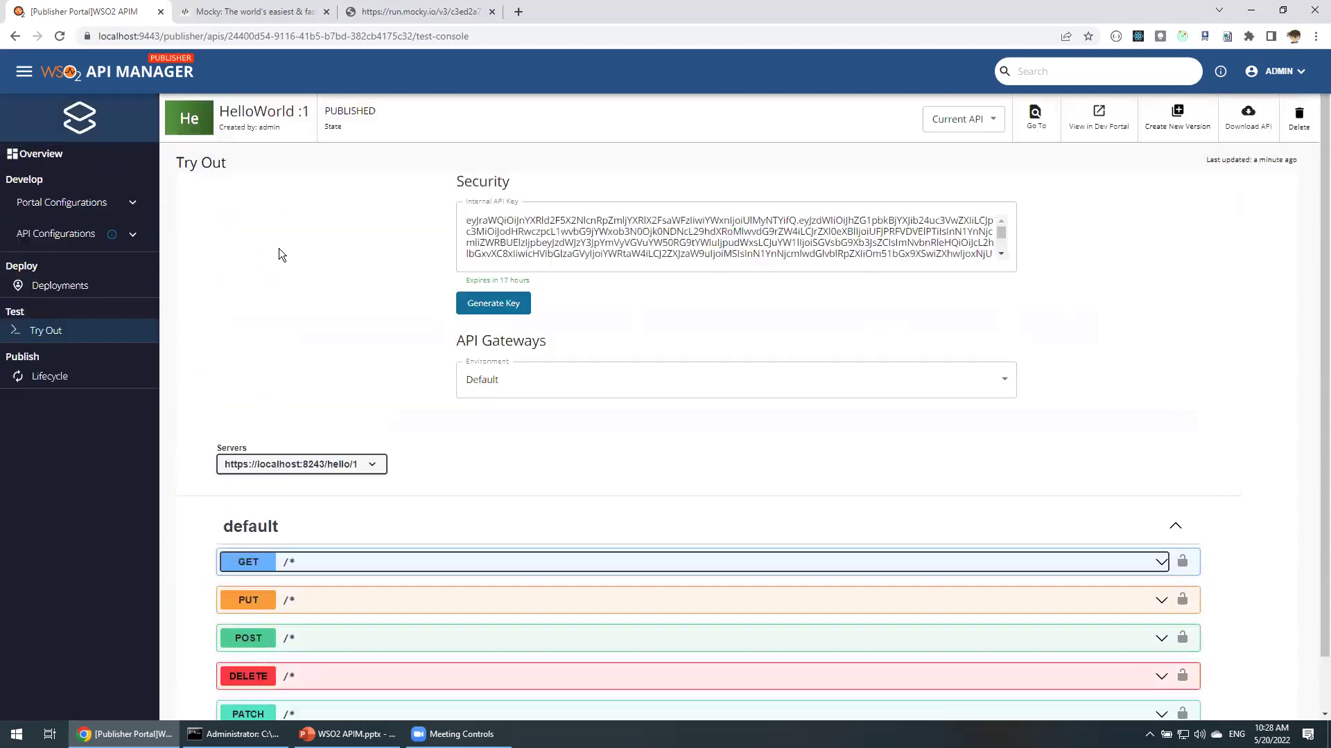